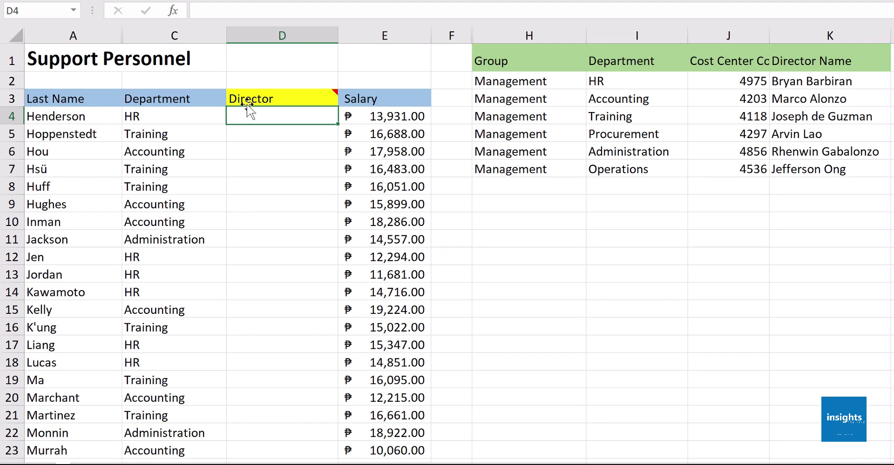
Survey the empty Director cells in column D and the lookup table in columns H to K
{"action": "left_click_drag", "start_coordinate": [285, 118], "coordinate": [285, 226]}
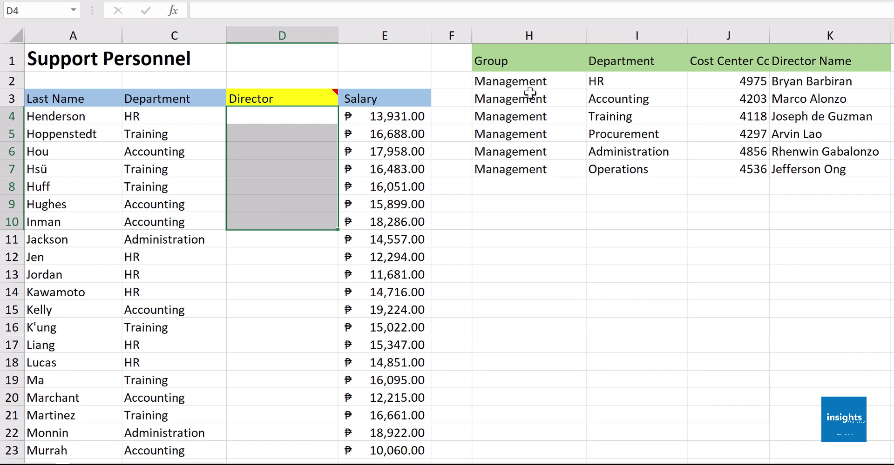
{"action": "left_click_drag", "start_coordinate": [538, 60], "coordinate": [799, 160]}
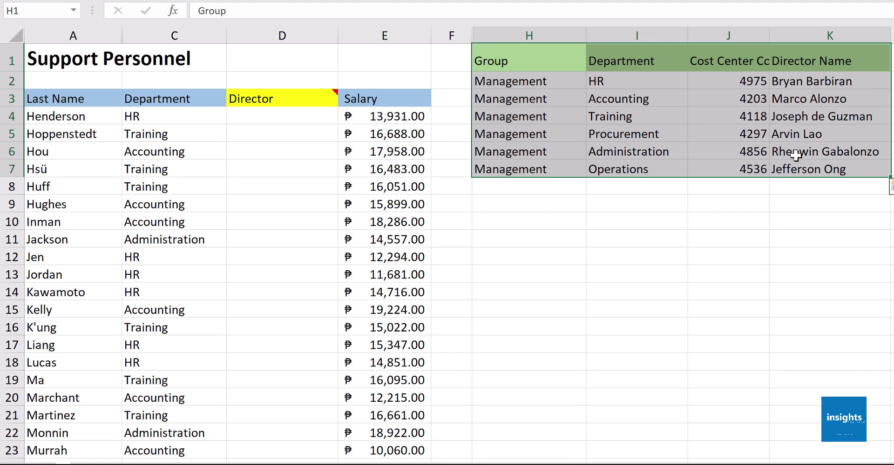
{"action": "left_click", "coordinate": [291, 121]}
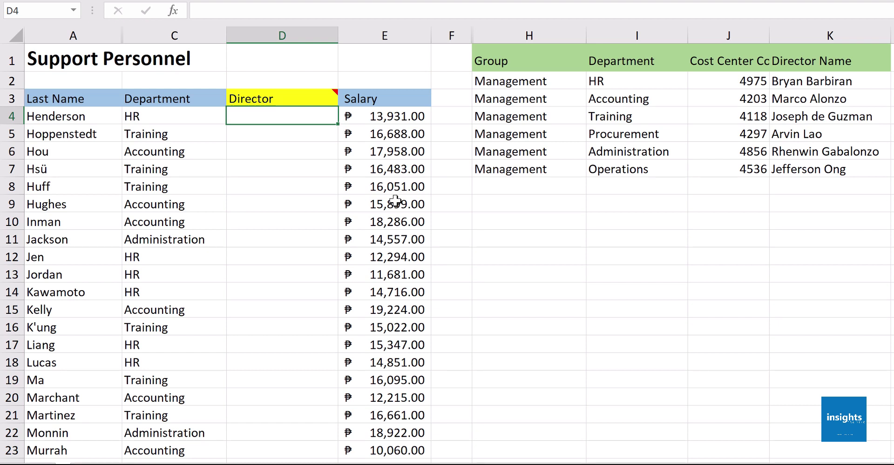
{"action": "left_click", "coordinate": [205, 119]}
Type the HR director's name into D4 by hand, then delete it again
{"action": "left_click", "coordinate": [245, 117]}
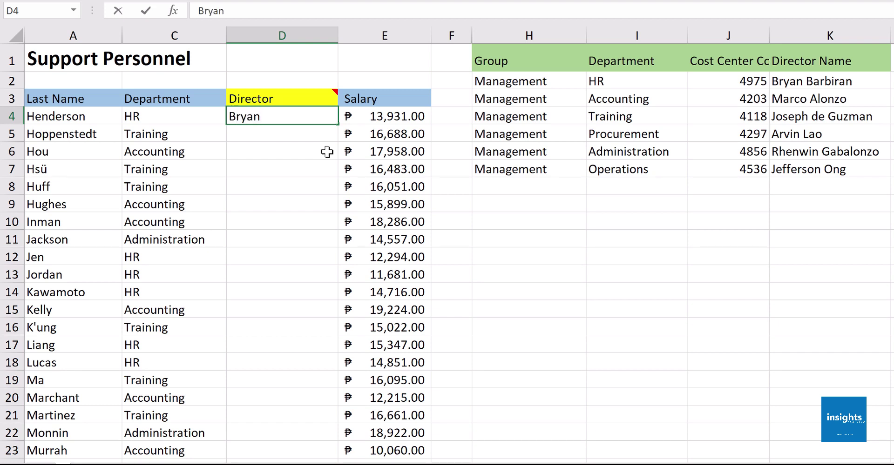
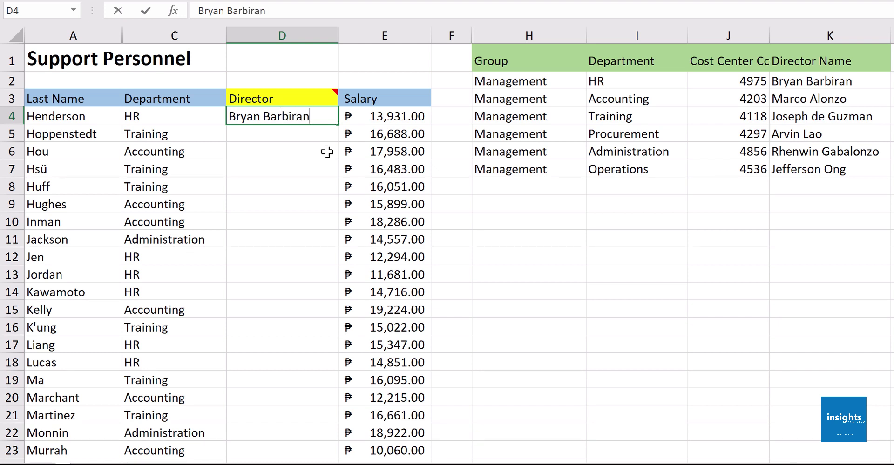
{"action": "key", "text": "Return"}
{"action": "key", "text": "Up"}
{"action": "key", "text": "Delete"}
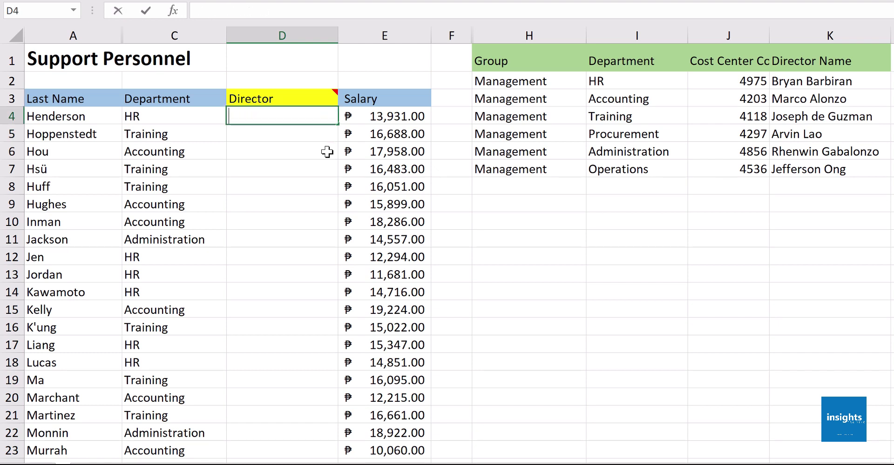
Review the employee data and the H1:K7 lookup table, noting the HR director in K2
{"action": "left_click", "coordinate": [327, 152]}
{"action": "key", "text": "Up"}
{"action": "key", "text": "Up"}
{"action": "left_click_drag", "start_coordinate": [119, 101], "coordinate": [354, 292]}
{"action": "left_click", "coordinate": [297, 119]}
{"action": "left_click_drag", "start_coordinate": [535, 62], "coordinate": [798, 166]}
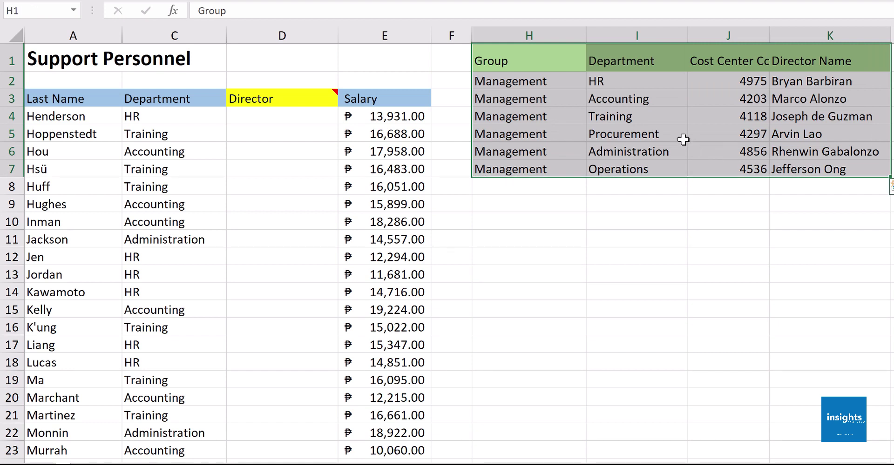
{"action": "left_click", "coordinate": [800, 79]}
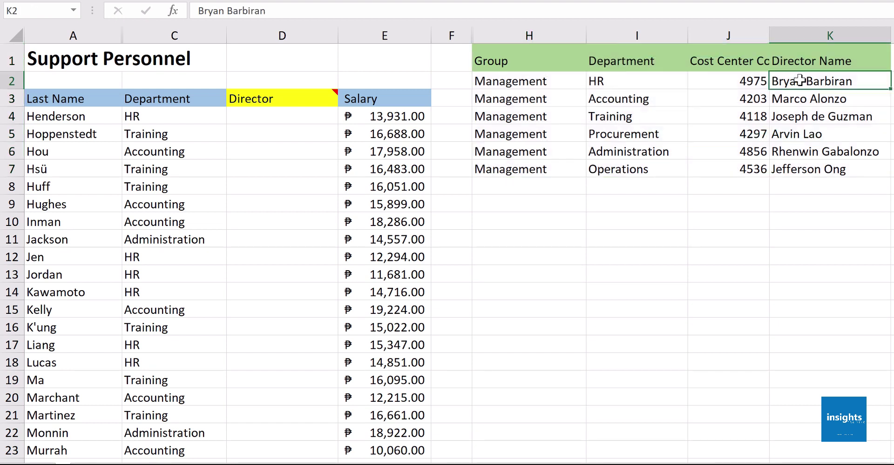
{"action": "left_click", "coordinate": [314, 113]}
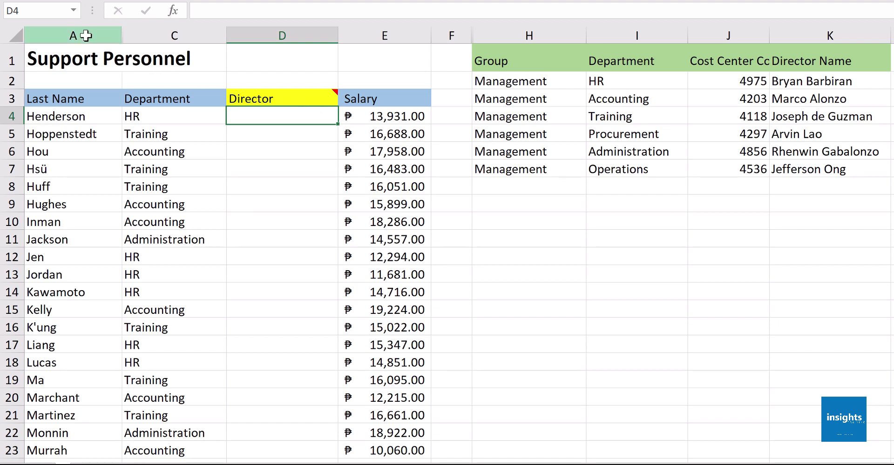
Compare the Department column C with the lookup table's Department column I
{"action": "left_click_drag", "start_coordinate": [86, 32], "coordinate": [144, 28]}
{"action": "left_click", "coordinate": [144, 28]}
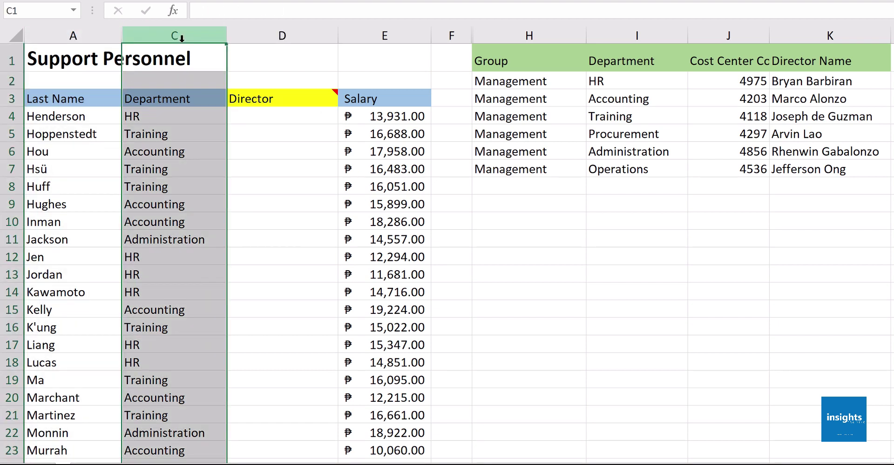
{"action": "left_click", "coordinate": [514, 33]}
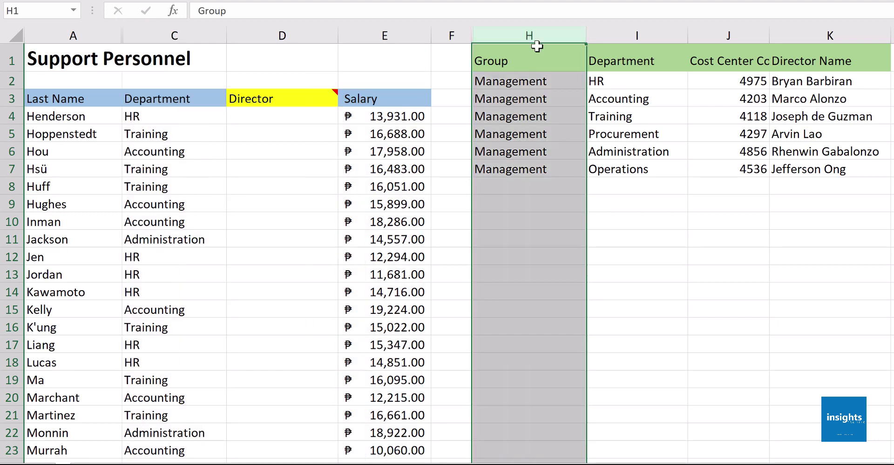
{"action": "left_click", "coordinate": [624, 32]}
{"action": "left_click", "coordinate": [714, 35]}
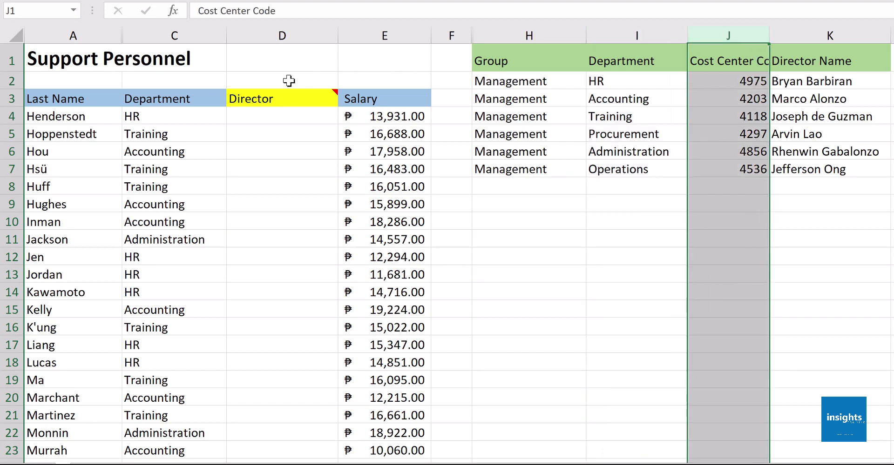
{"action": "left_click", "coordinate": [185, 36]}
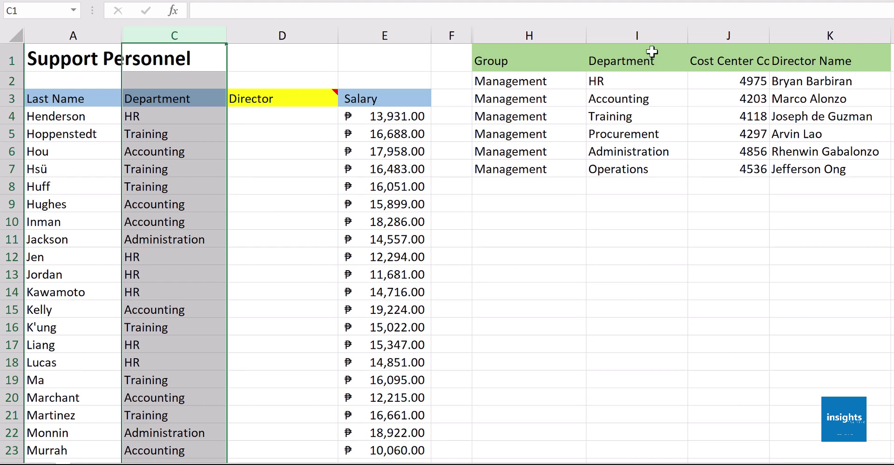
{"action": "left_click", "coordinate": [645, 34]}
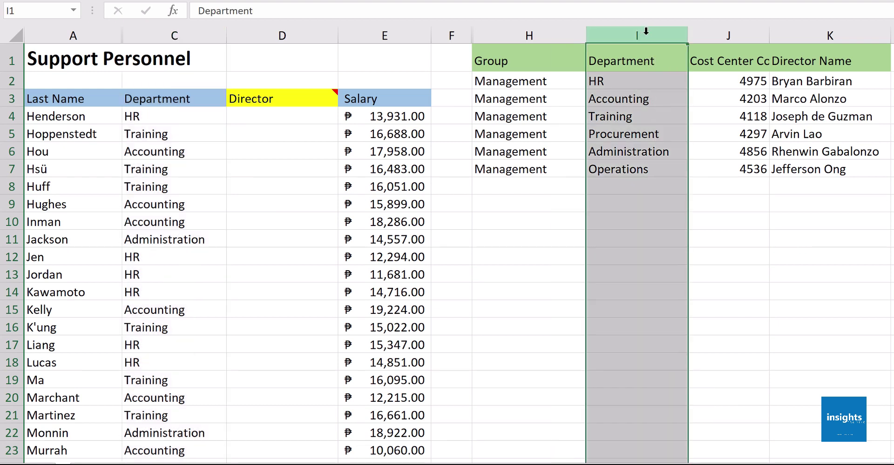
{"action": "left_click", "coordinate": [162, 29]}
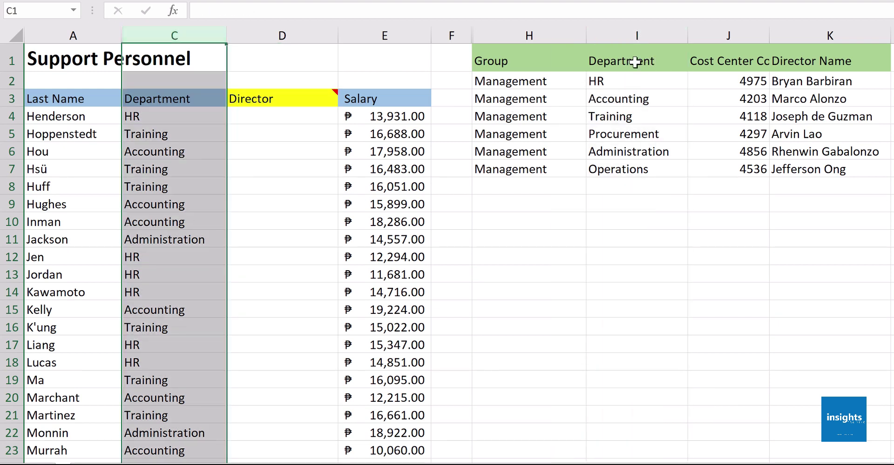
{"action": "left_click", "coordinate": [635, 34]}
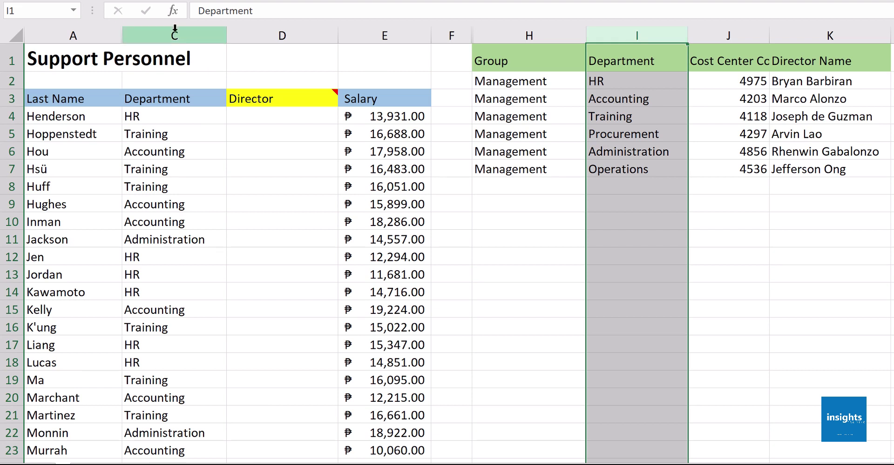
{"action": "left_click", "coordinate": [175, 29]}
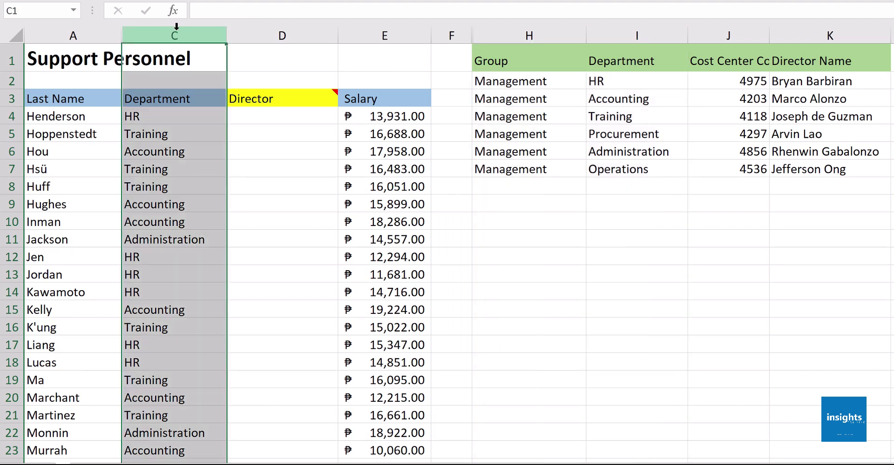
{"action": "left_click", "coordinate": [635, 35]}
{"action": "left_click", "coordinate": [185, 36]}
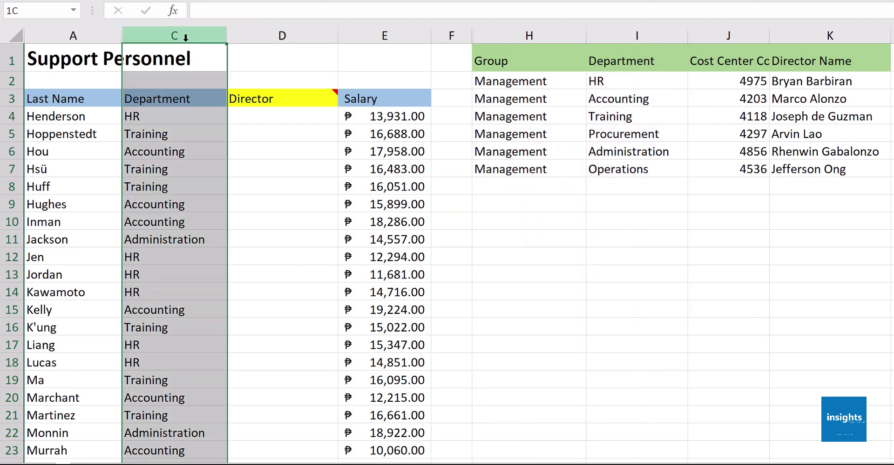
{"action": "left_click", "coordinate": [624, 37]}
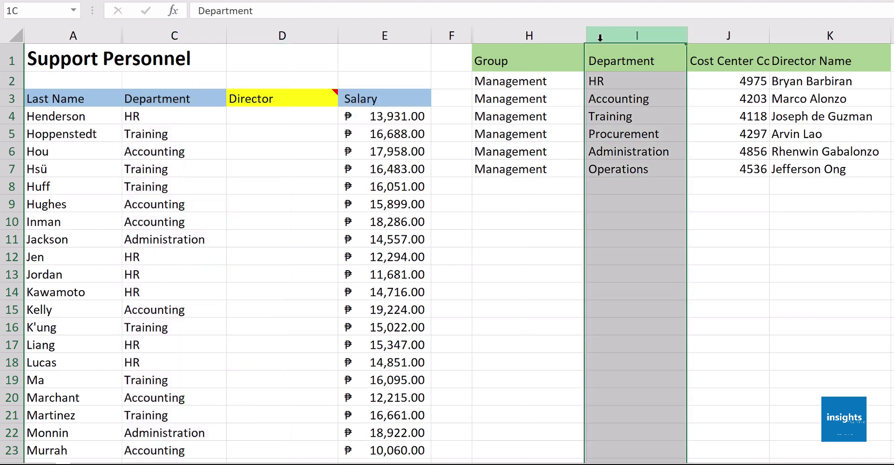
{"action": "left_click", "coordinate": [274, 119]}
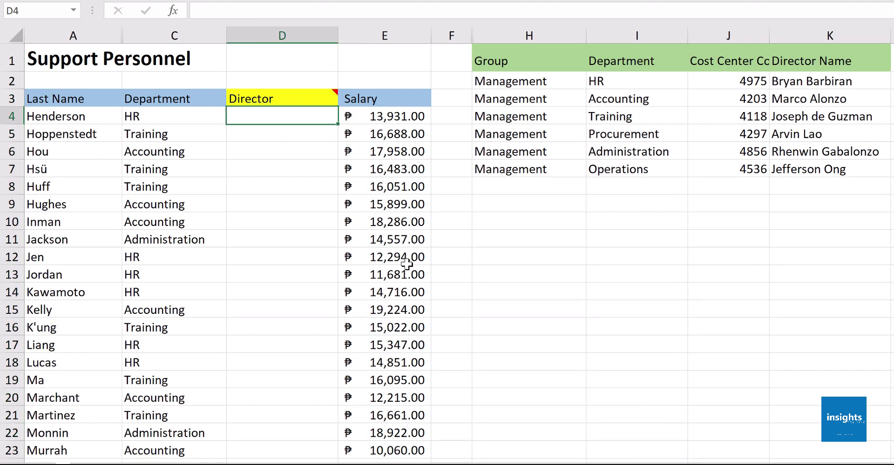
Start =VLOOKUP in D4 with C4 as the lookup value, trying column I as the table
{"action": "type", "text": "=VLO"}
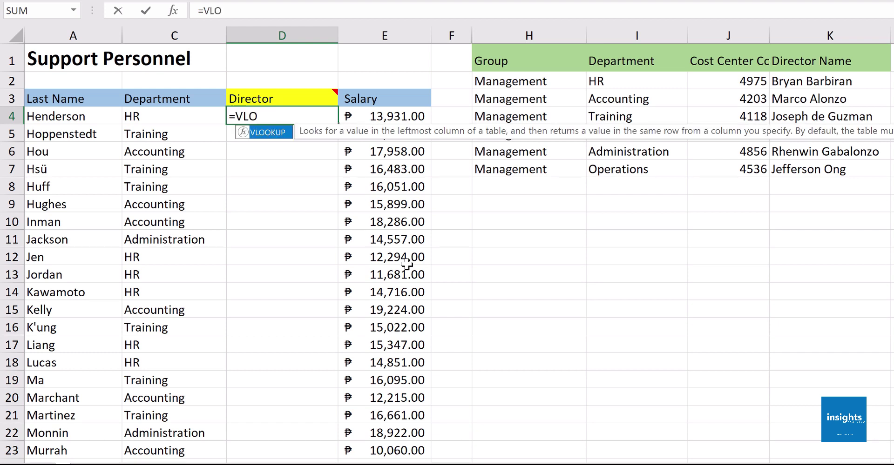
{"action": "key", "text": "Tab"}
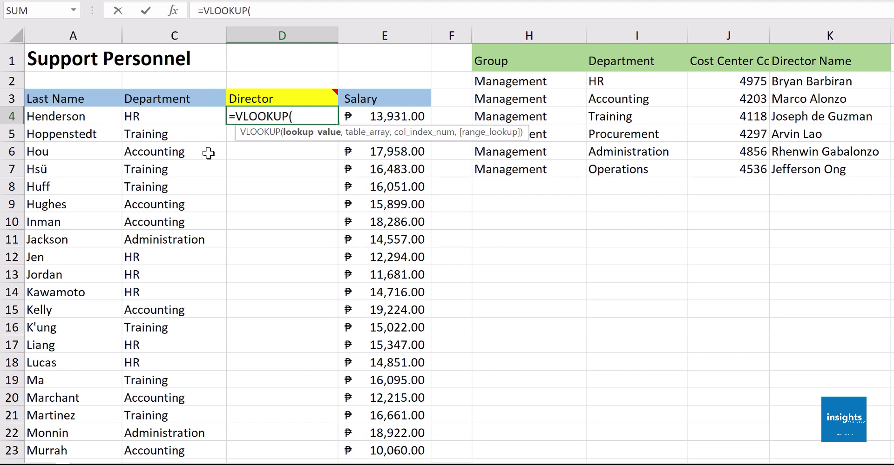
{"action": "left_click", "coordinate": [194, 119]}
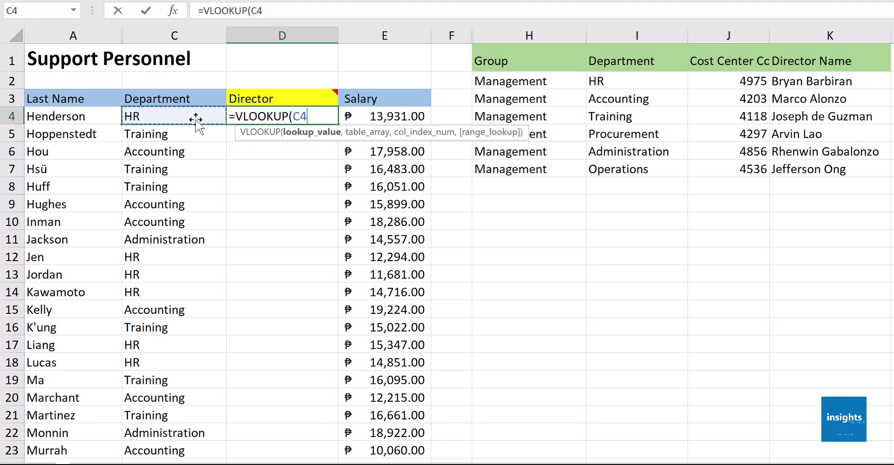
{"action": "type", "text": ","}
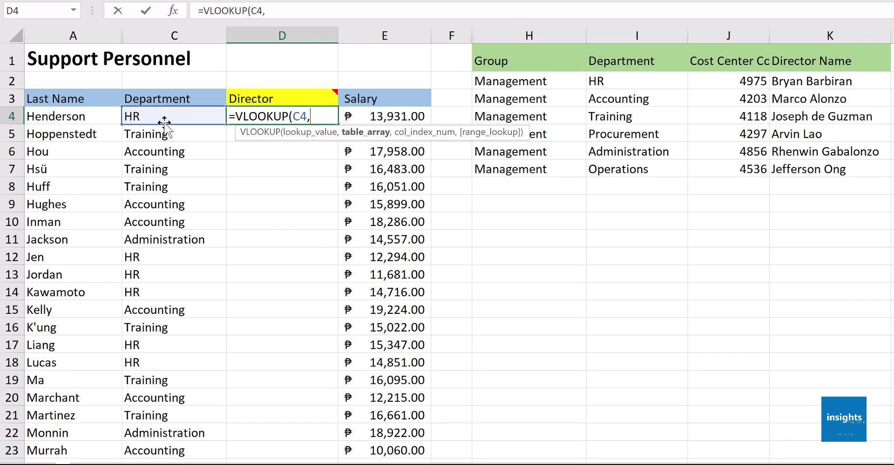
{"action": "left_click", "coordinate": [655, 32]}
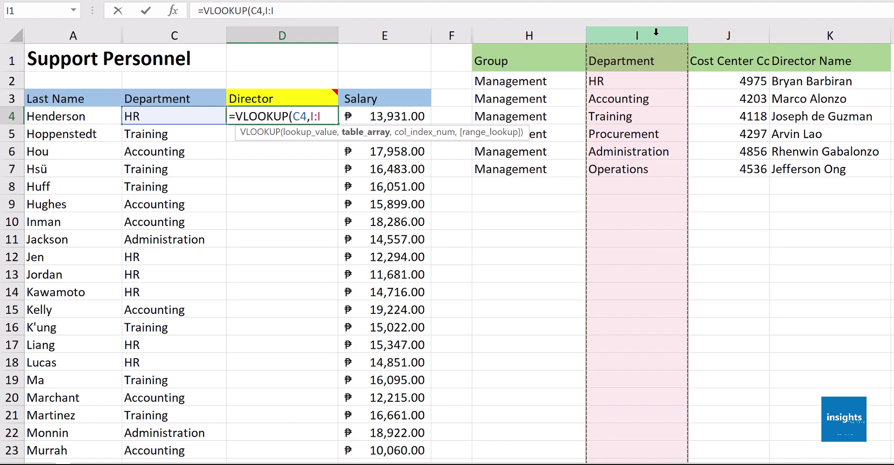
{"action": "key", "text": "BackSpace"}
{"action": "key", "text": "BackSpace"}
{"action": "key", "text": "BackSpace"}
{"action": "key", "text": "BackSpace"}
{"action": "key", "text": "BackSpace"}
{"action": "key", "text": "BackSpace"}
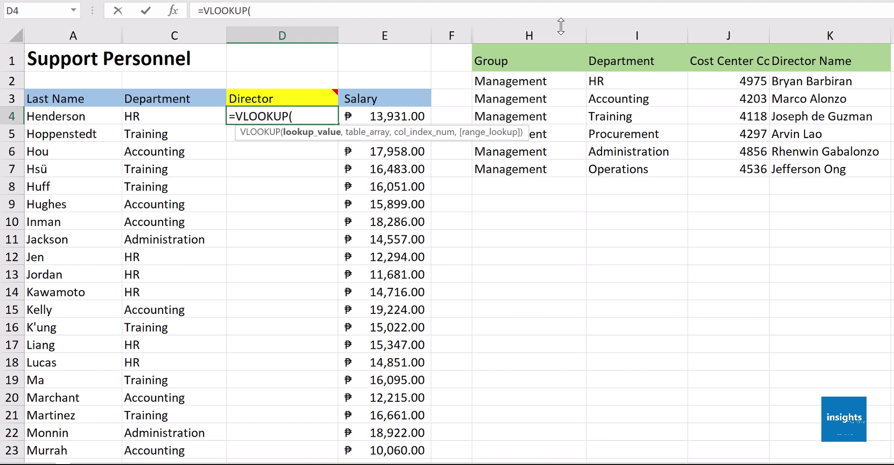
Enter C4 as lookup value, I:K as the table range, and 3 as column index
{"action": "left_click", "coordinate": [193, 121]}
{"action": "type", "text": ","}
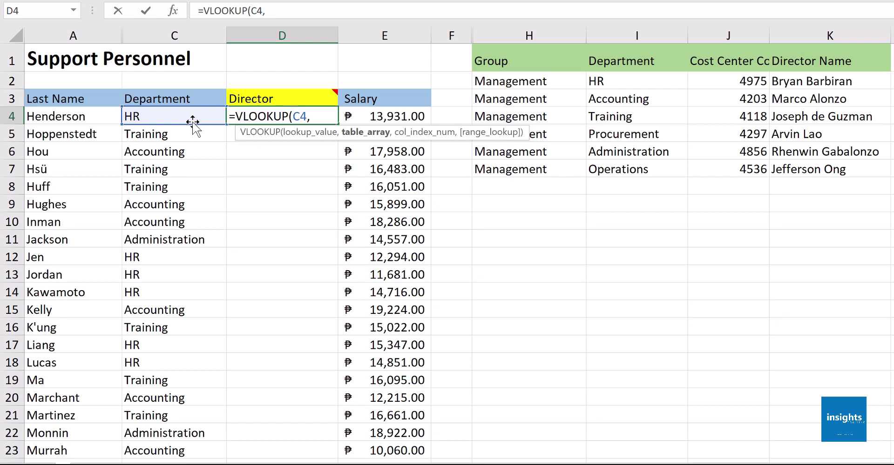
{"action": "left_click", "coordinate": [603, 35]}
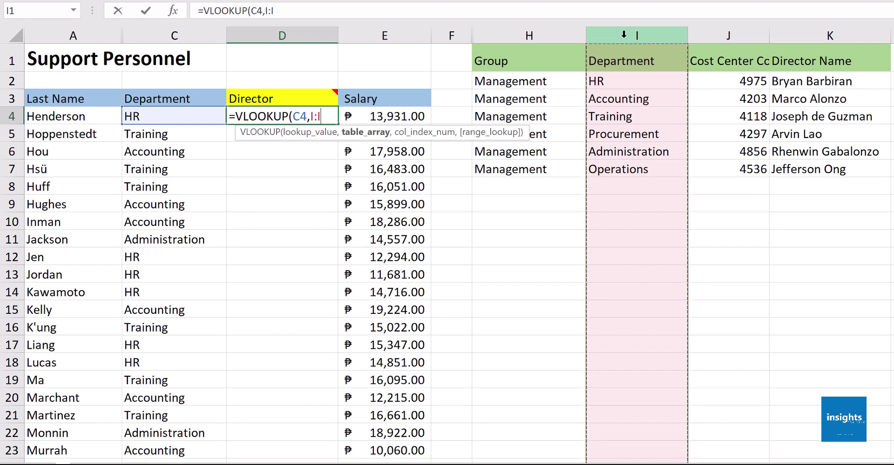
{"action": "left_click_drag", "start_coordinate": [624, 35], "coordinate": [787, 44]}
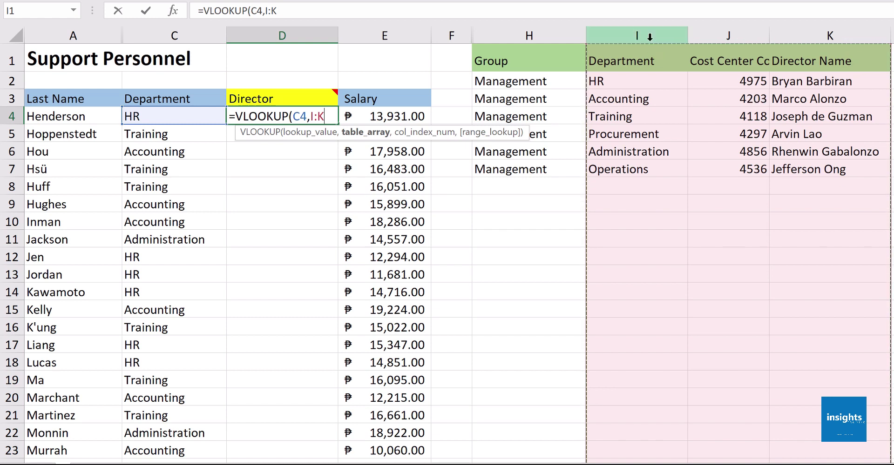
{"action": "left_click_drag", "start_coordinate": [650, 37], "coordinate": [838, 37]}
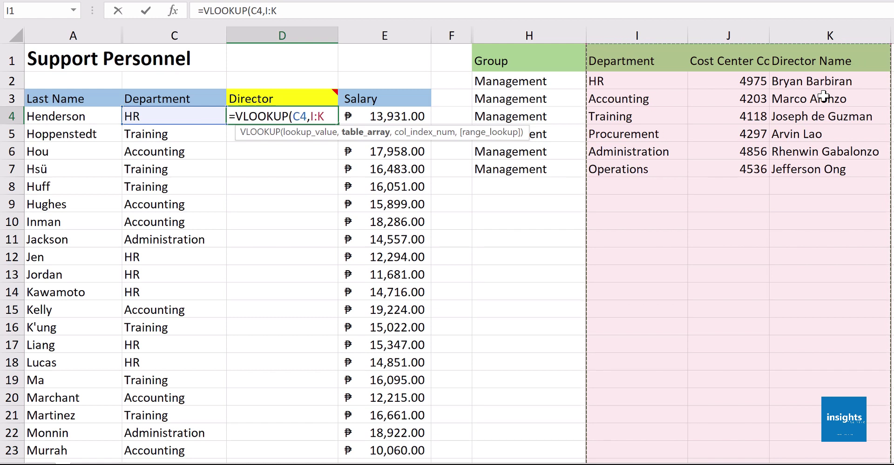
{"action": "left_click", "coordinate": [550, 33]}
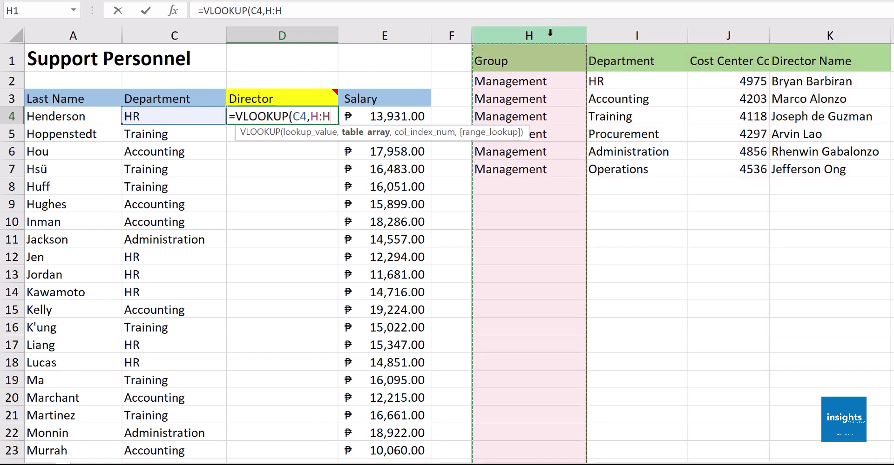
{"action": "left_click_drag", "start_coordinate": [524, 130], "coordinate": [531, 230]}
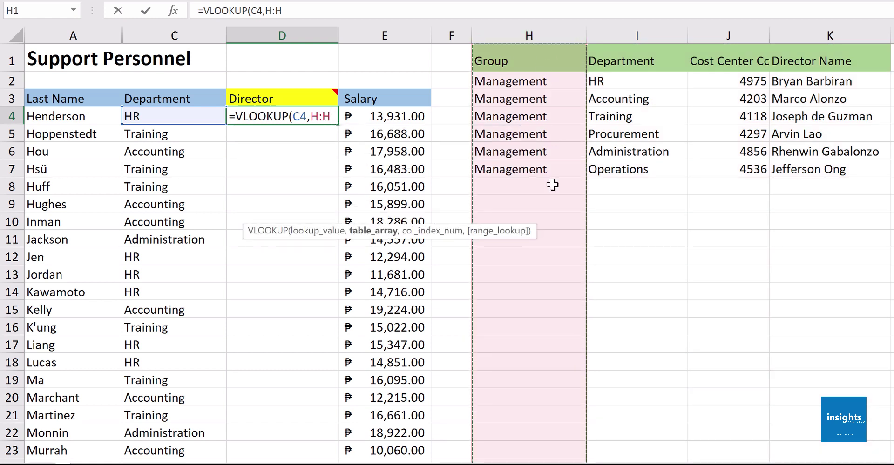
{"action": "left_click_drag", "start_coordinate": [559, 31], "coordinate": [781, 82]}
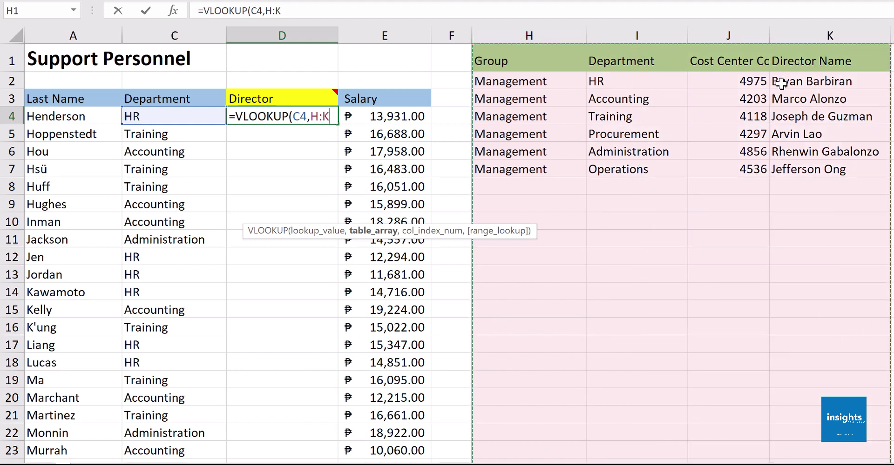
{"action": "left_click", "coordinate": [640, 37]}
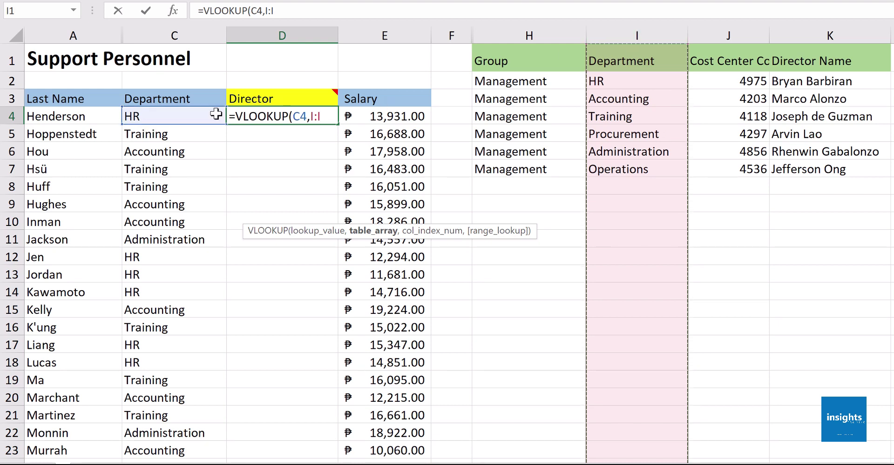
{"action": "left_click_drag", "start_coordinate": [635, 36], "coordinate": [811, 49]}
{"action": "type", "text": ","}
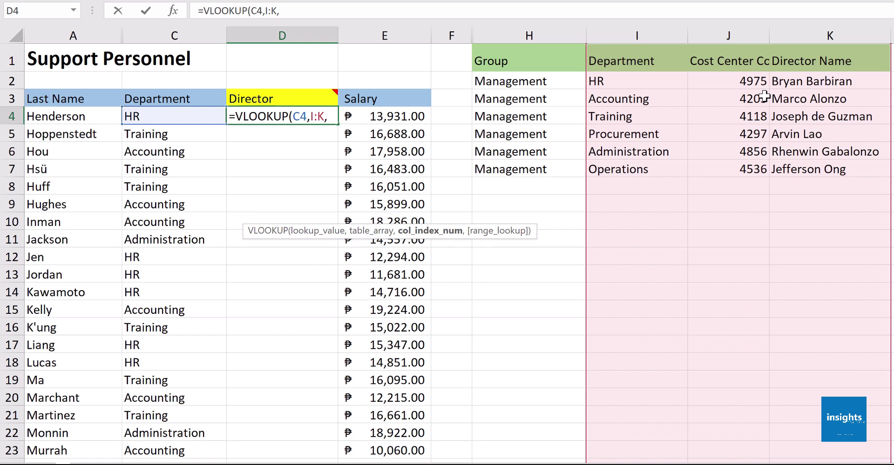
{"action": "type", "text": "3,"}
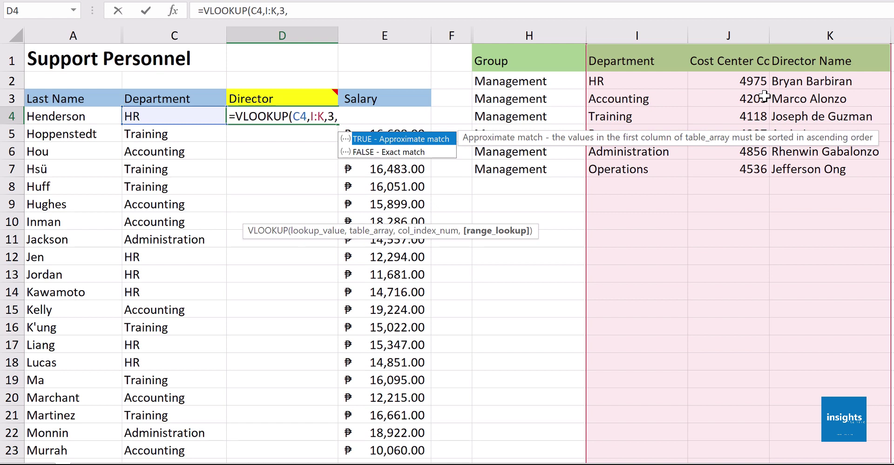
Close D4 as =VLOOKUP(C4,I:K,3,FALSE) and fill it down the Director column to D23
{"action": "type", "text": "FALSE)"}
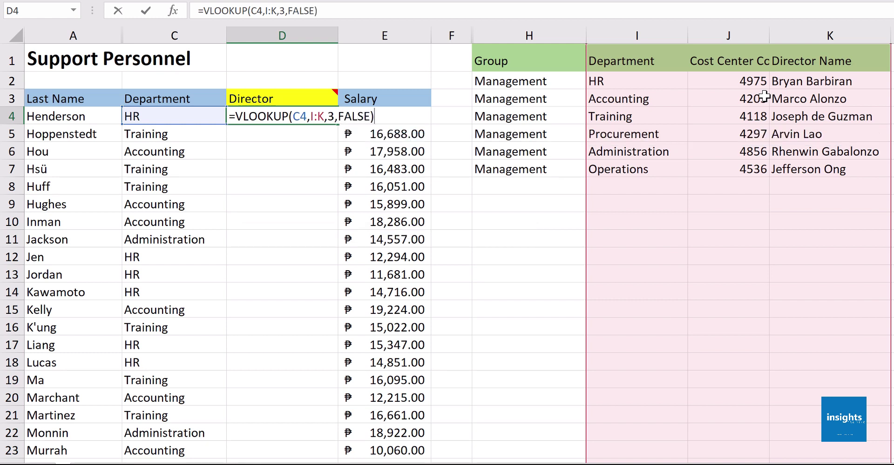
{"action": "key", "text": "Return"}
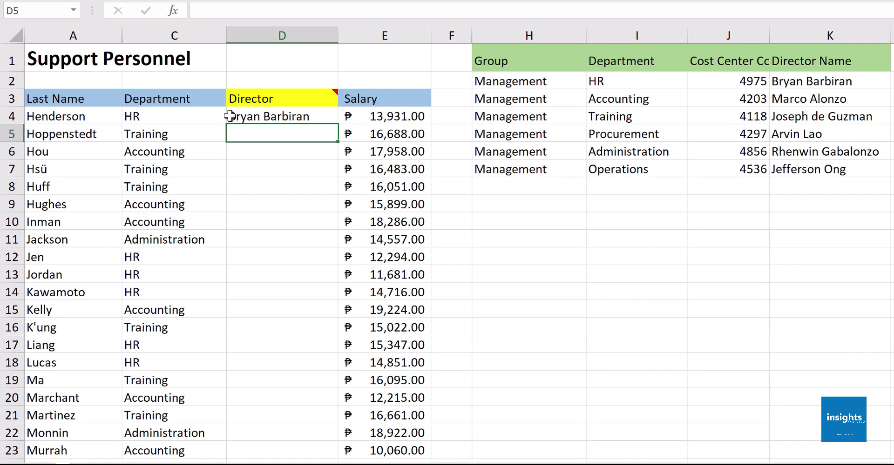
{"action": "left_click", "coordinate": [286, 116]}
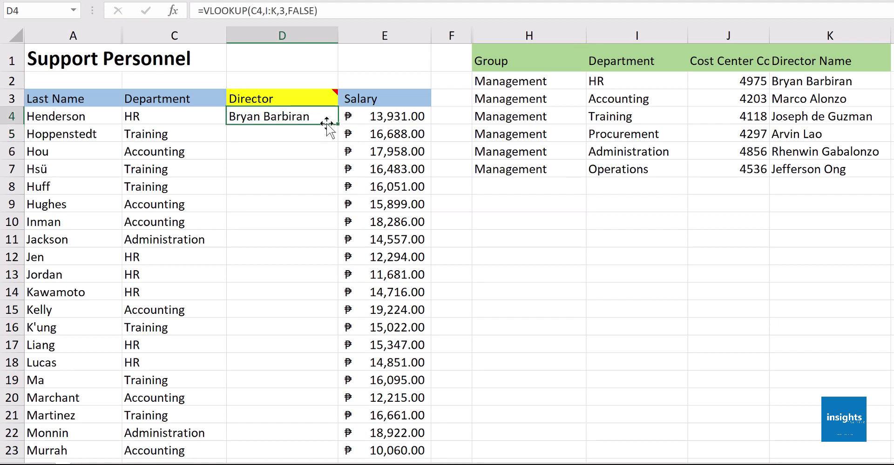
{"action": "double_click", "coordinate": [339, 125]}
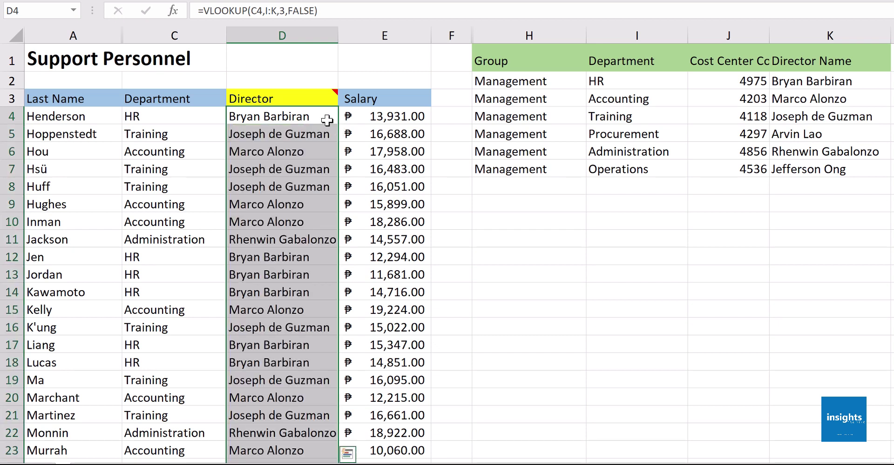
Replace FALSE with 0 so D4 reads =VLOOKUP(C4,I:K,3,0)
{"action": "double_click", "coordinate": [325, 116]}
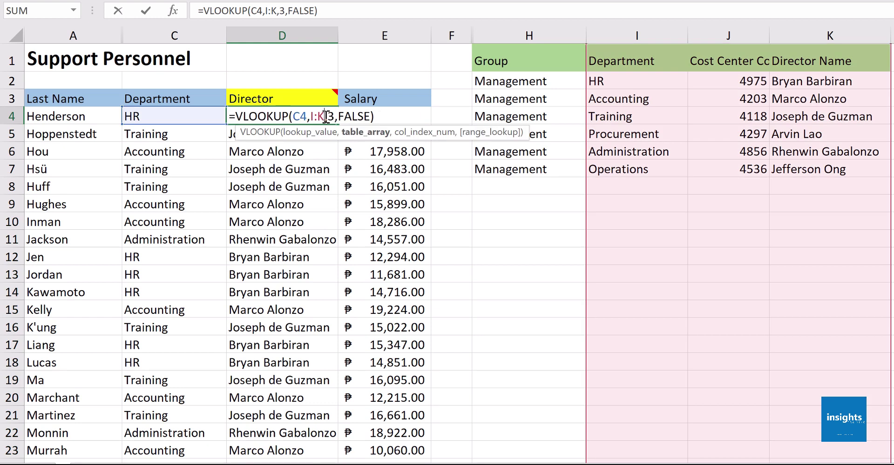
{"action": "left_click_drag", "start_coordinate": [340, 117], "coordinate": [370, 117]}
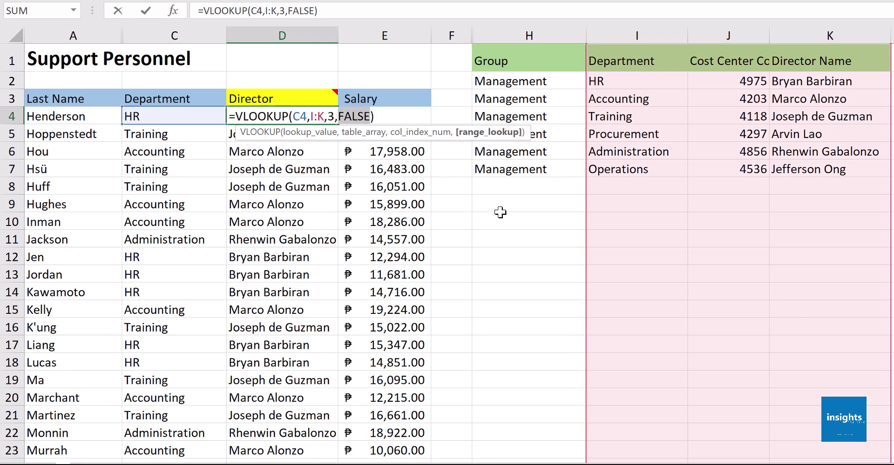
{"action": "key", "text": "BackSpace"}
{"action": "type", "text": "FALSE"}
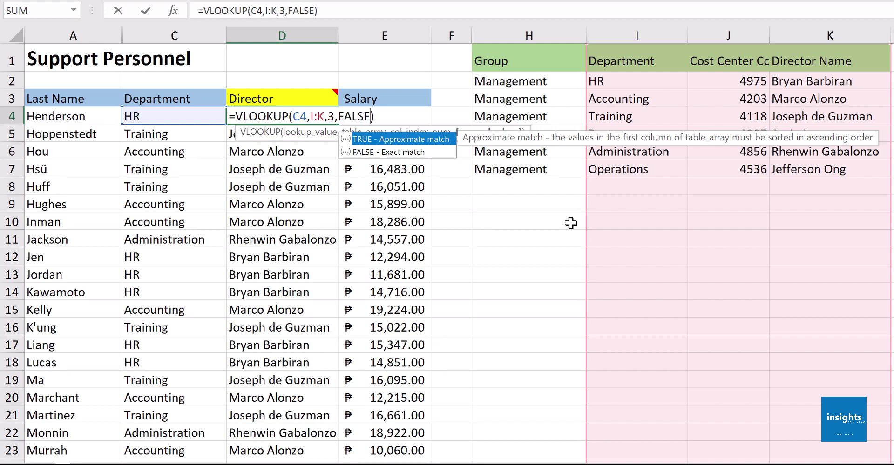
{"action": "key", "text": "BackSpace"}
{"action": "key", "text": "BackSpace"}
{"action": "key", "text": "BackSpace"}
{"action": "key", "text": "BackSpace"}
{"action": "key", "text": "BackSpace"}
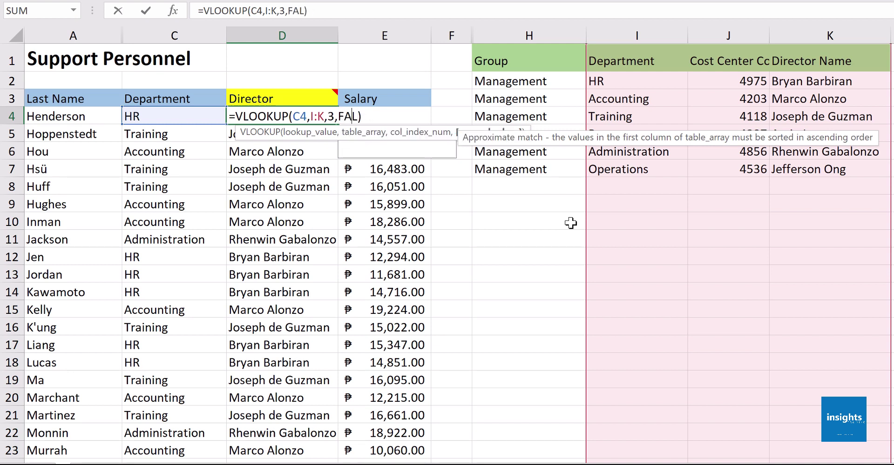
{"action": "type", "text": "0"}
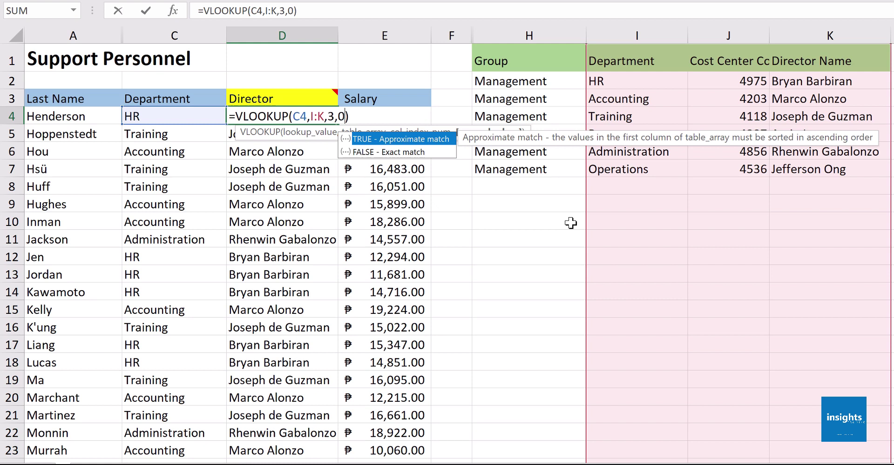
{"action": "key", "text": "Return"}
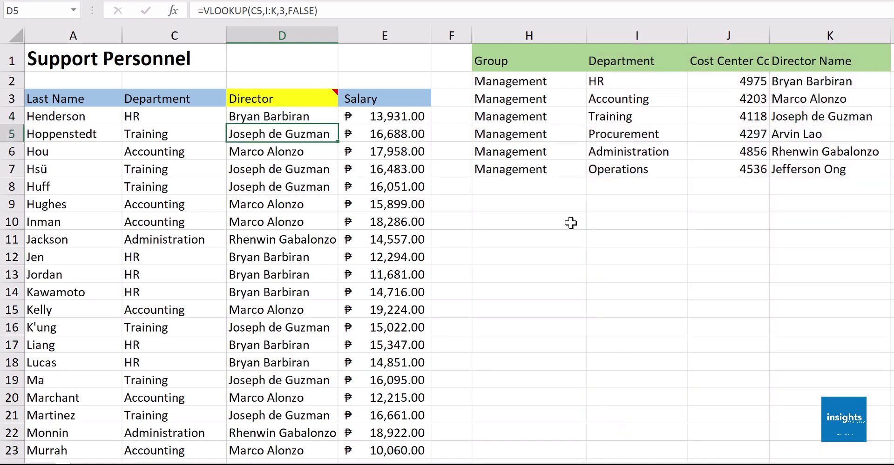
{"action": "left_click", "coordinate": [298, 118]}
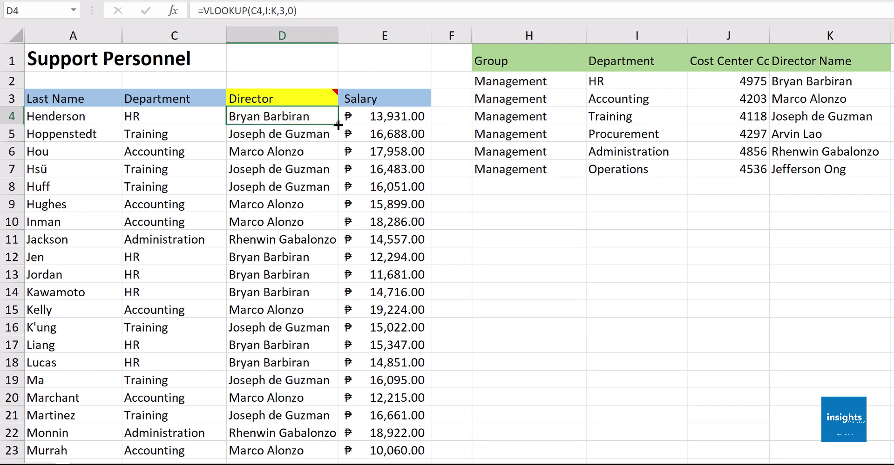
Clear the filled Director cells with Clear Contents and type =VLOOKUP( into D4
{"action": "double_click", "coordinate": [343, 124]}
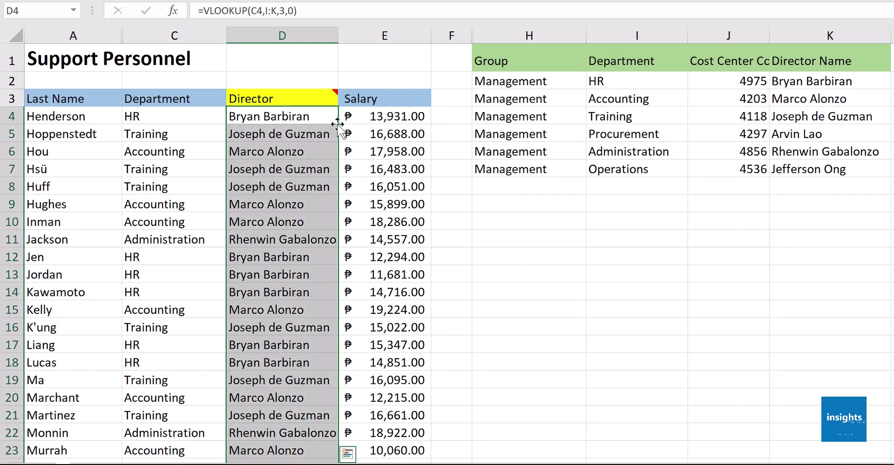
{"action": "right_click", "coordinate": [292, 157]}
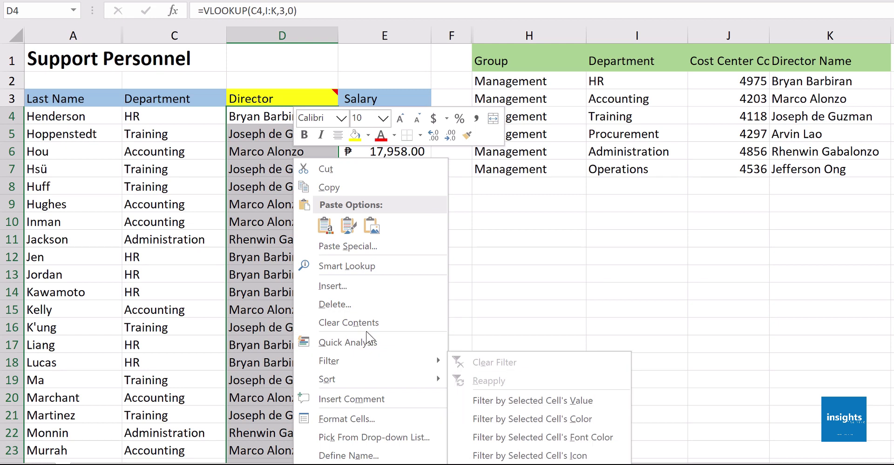
{"action": "left_click", "coordinate": [335, 322]}
{"action": "left_click", "coordinate": [289, 114]}
{"action": "type", "text": "="}
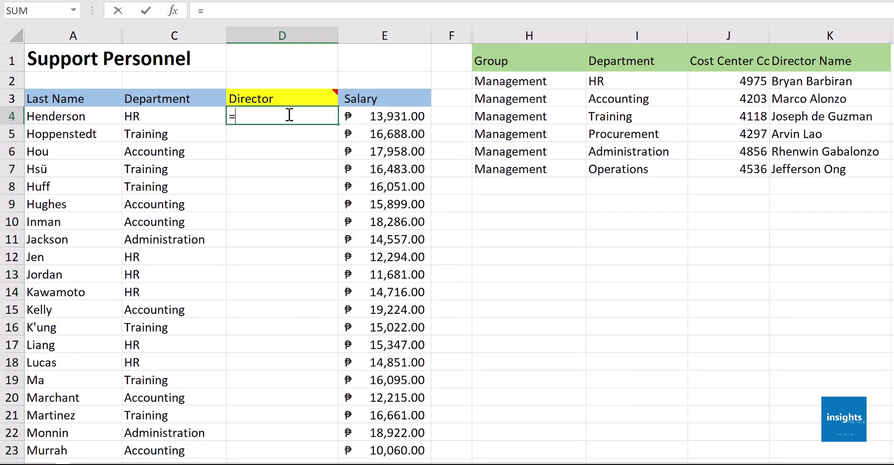
{"action": "type", "text": "VLOO"}
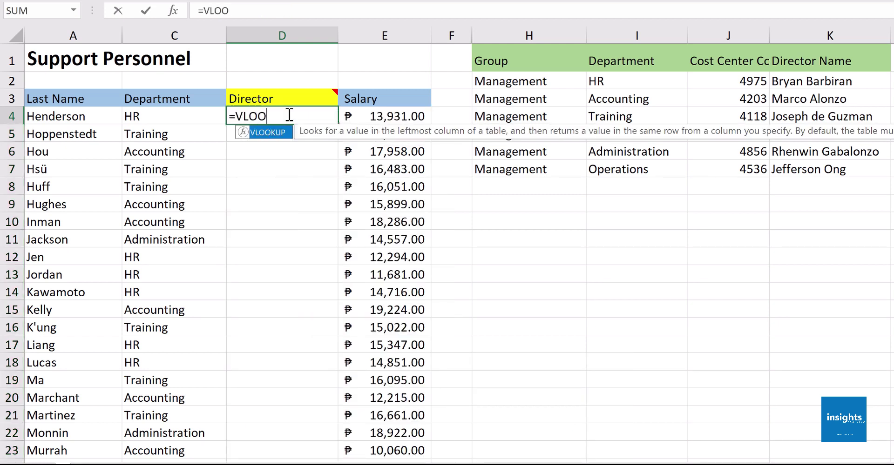
{"action": "type", "text": "KUP("}
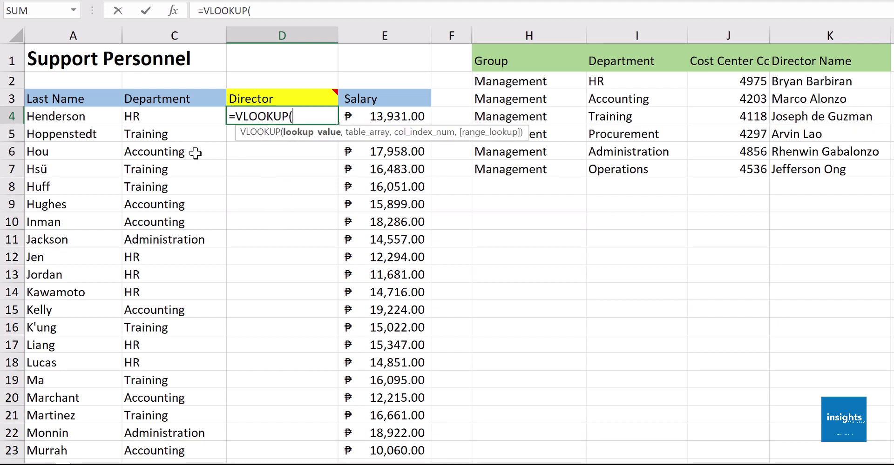
Enter C4 and the I:K range as arguments, then back them out to redo
{"action": "left_click", "coordinate": [179, 117]}
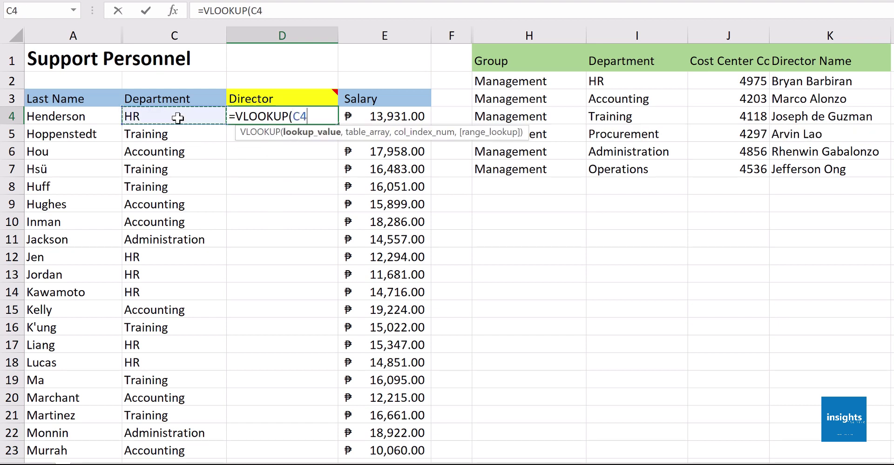
{"action": "type", "text": ","}
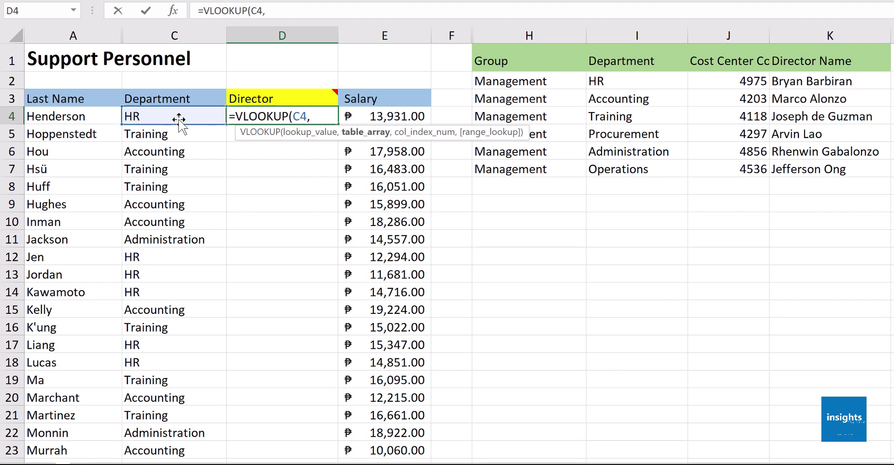
{"action": "left_click", "coordinate": [630, 34]}
{"action": "left_click_drag", "start_coordinate": [629, 33], "coordinate": [800, 58]}
{"action": "type", "text": ","}
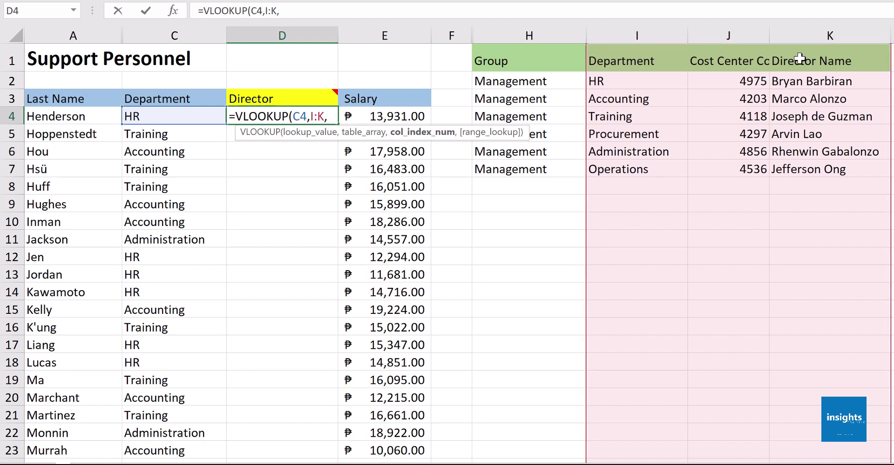
{"action": "key", "text": "BackSpace"}
{"action": "key", "text": "BackSpace"}
{"action": "key", "text": "BackSpace"}
{"action": "key", "text": "BackSpace"}
{"action": "key", "text": "BackSpace"}
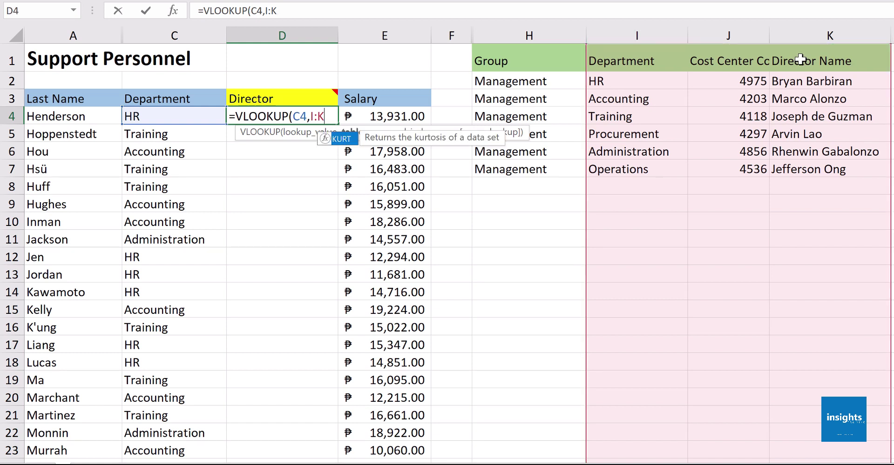
{"action": "key", "text": "BackSpace"}
{"action": "key", "text": "BackSpace"}
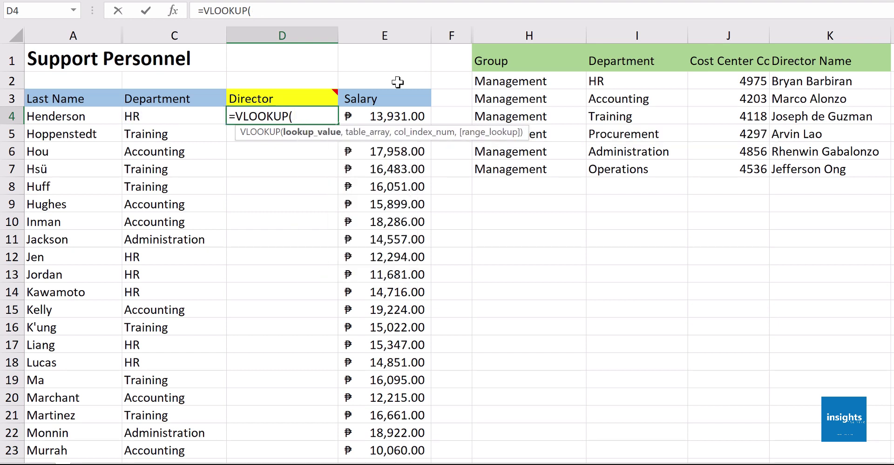
Re-enter C4 and the I:K table range, then add ,3,0) to close the formula
{"action": "left_click", "coordinate": [181, 118]}
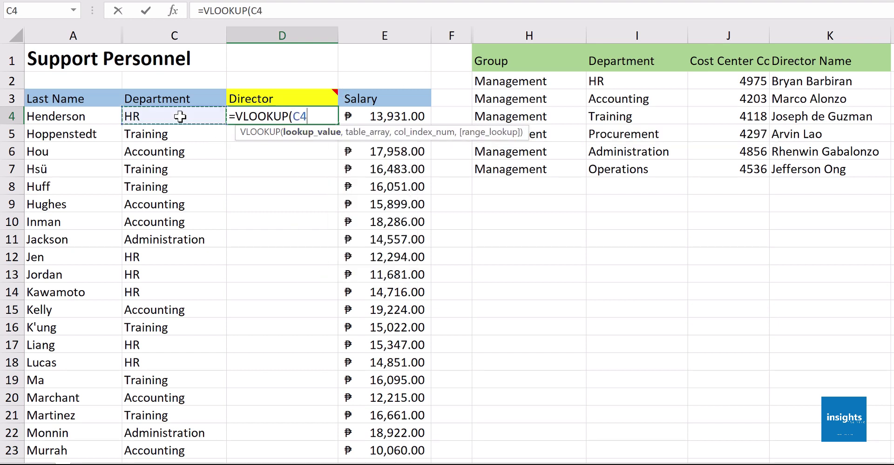
{"action": "type", "text": ","}
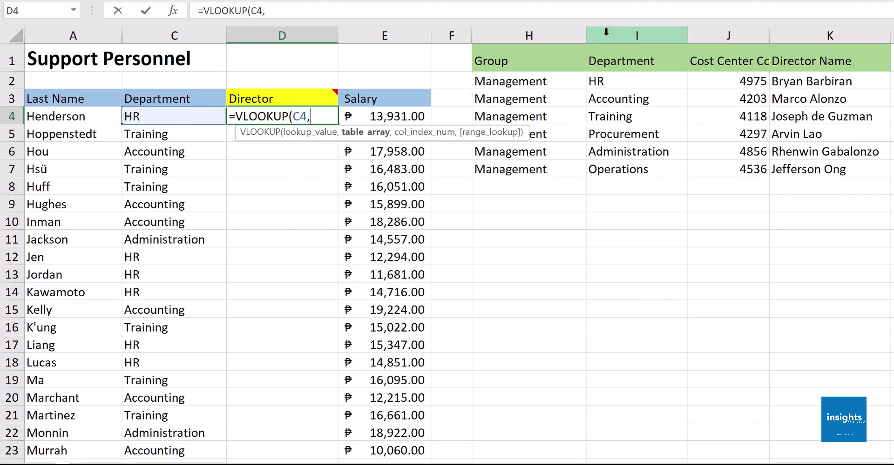
{"action": "left_click", "coordinate": [606, 35]}
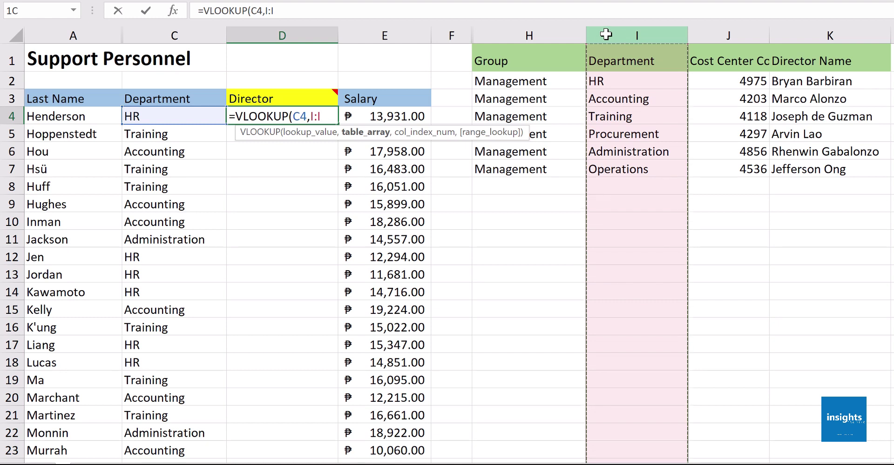
{"action": "mouse_move", "coordinate": [704, 52]}
{"action": "left_mouse_down"}
{"action": "mouse_move", "coordinate": [798, 63]}
{"action": "mouse_move", "coordinate": [805, 111]}
{"action": "left_mouse_up"}
{"action": "mouse_move", "coordinate": [638, 33]}
{"action": "left_mouse_down"}
{"action": "mouse_move", "coordinate": [890, 65]}
{"action": "mouse_move", "coordinate": [828, 60]}
{"action": "mouse_move", "coordinate": [791, 85]}
{"action": "mouse_move", "coordinate": [704, 80]}
{"action": "left_mouse_up"}
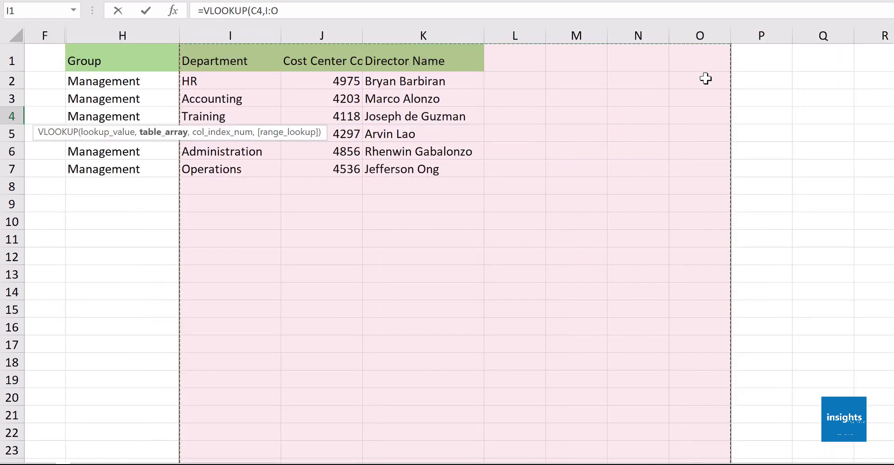
{"action": "left_click_drag", "start_coordinate": [259, 33], "coordinate": [482, 44]}
{"action": "scroll", "coordinate": [593, 289], "scroll_direction": "left", "scroll_amount": 5}
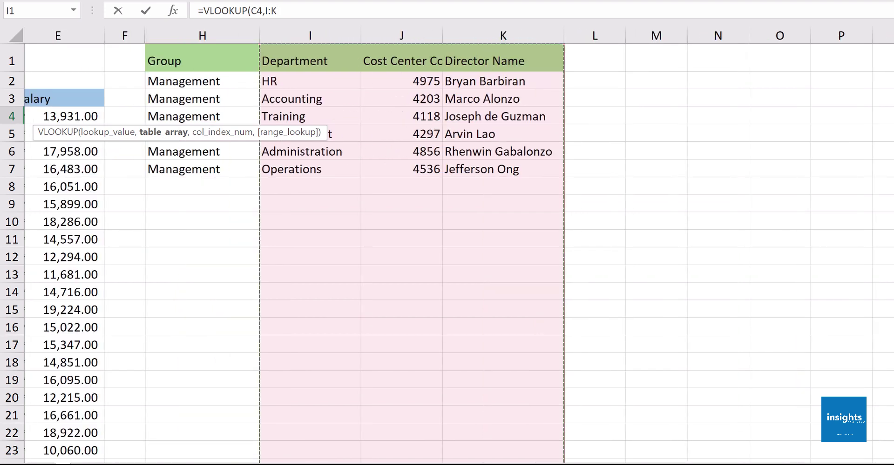
{"action": "scroll", "coordinate": [458, 245], "scroll_direction": "left", "scroll_amount": 3}
{"action": "type", "text": ","}
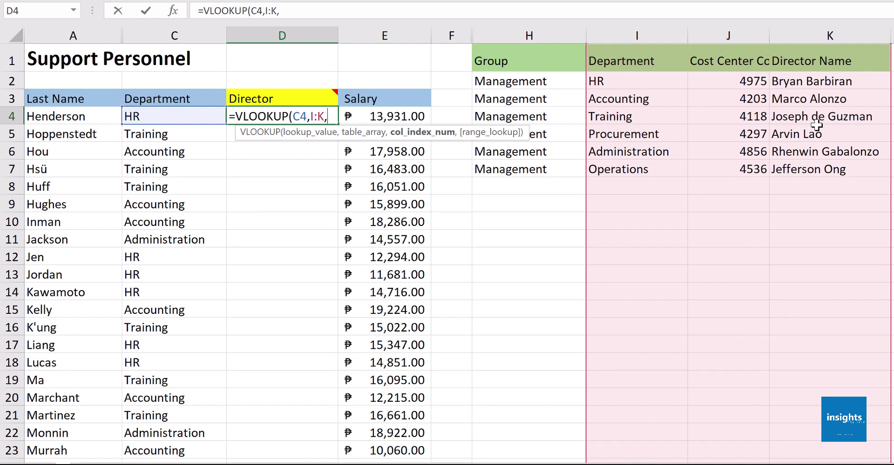
{"action": "type", "text": "3,"}
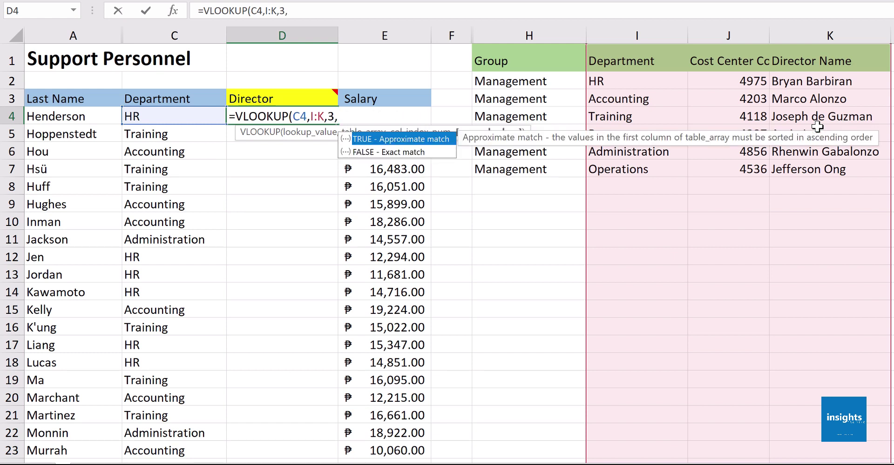
{"action": "type", "text": "0)"}
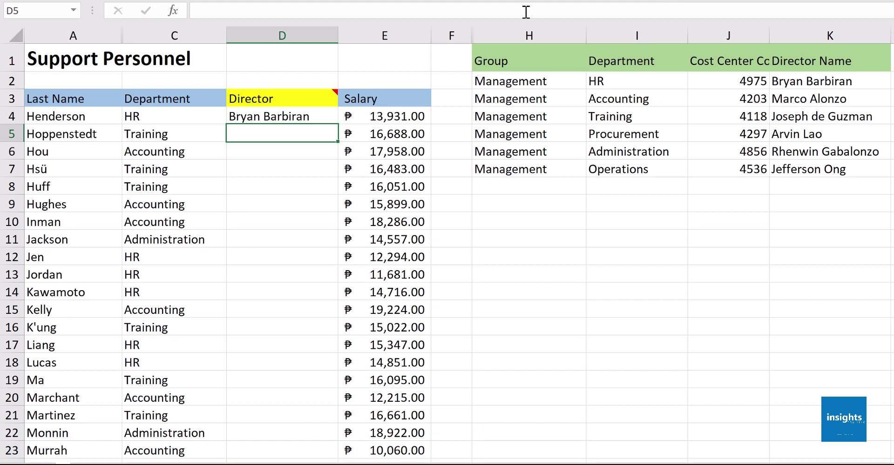
Fill =VLOOKUP(C4,I:K,3,0) from D4 down to D23 and reopen D4 to check its ranges
{"action": "left_click", "coordinate": [334, 115]}
{"action": "double_click", "coordinate": [337, 123]}
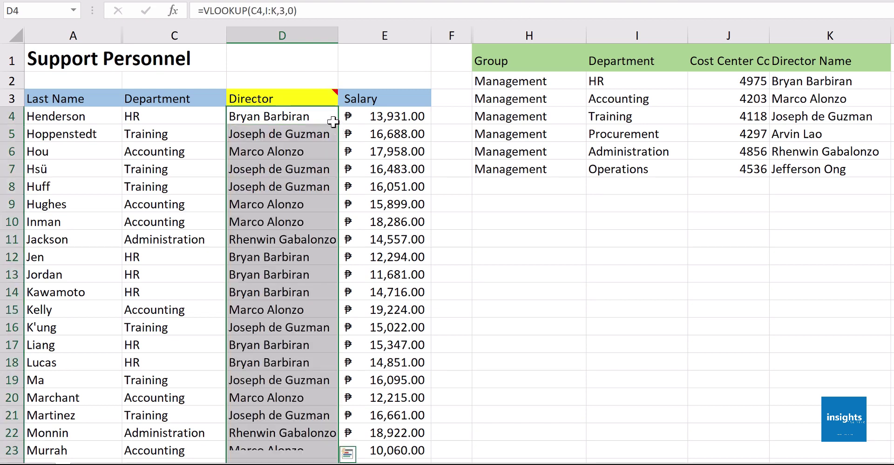
{"action": "double_click", "coordinate": [329, 118]}
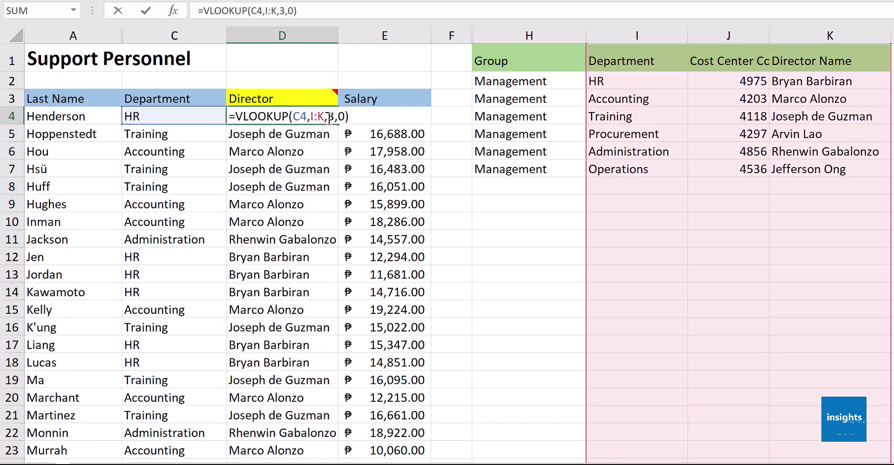